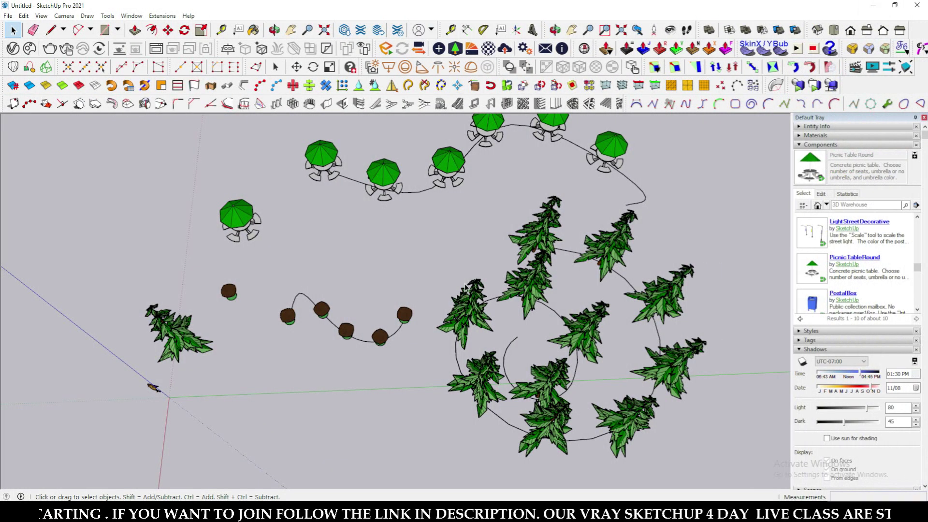
Orbit around the finished scene of picnic tables, mushrooms and pine trees along curves
middle_click_drag(446, 273, 448, 260)
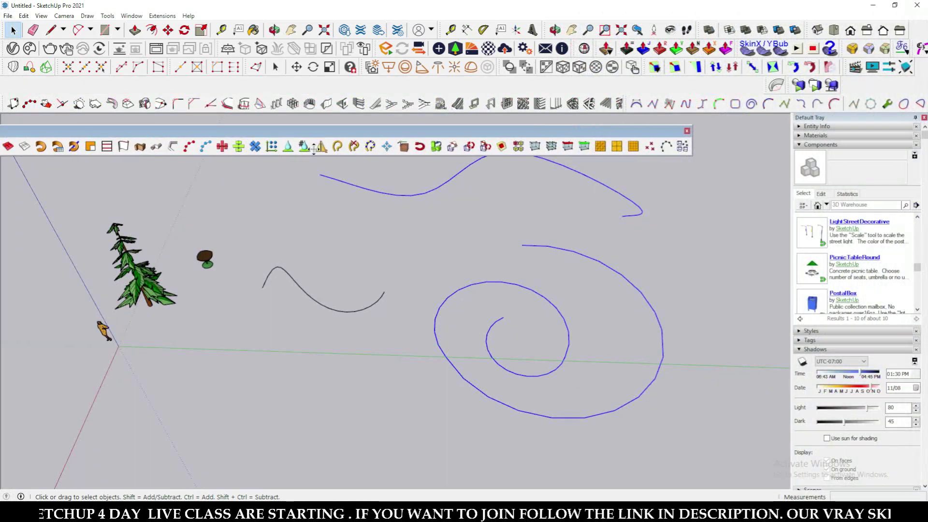
Move the floating JHS PowerBar toolbar and dock it in the top toolbar rows
left_click_drag(307, 149, 417, 144)
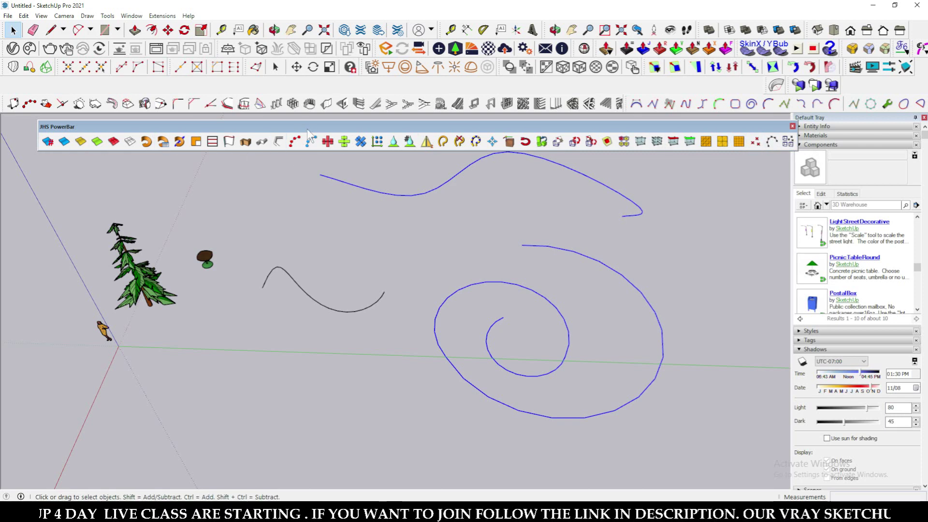
left_click_drag(307, 131, 307, 127)
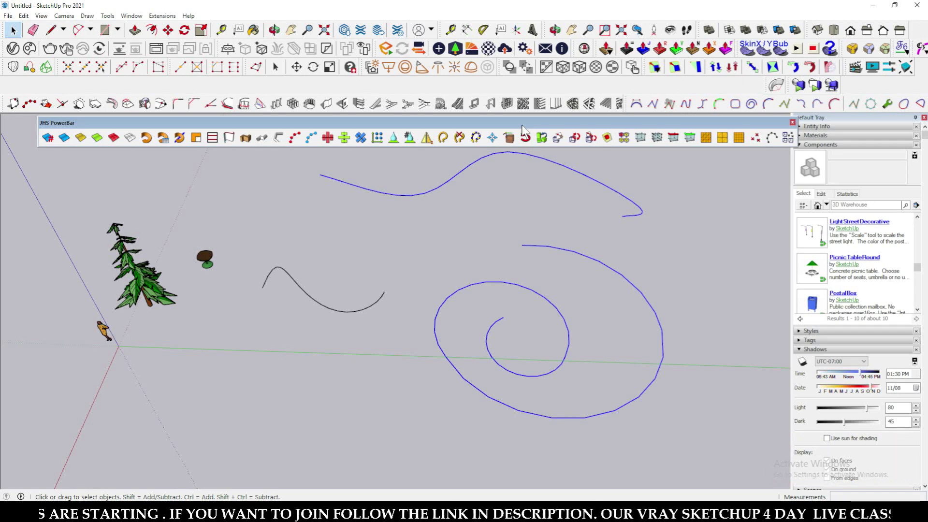
left_click_drag(521, 124, 521, 92)
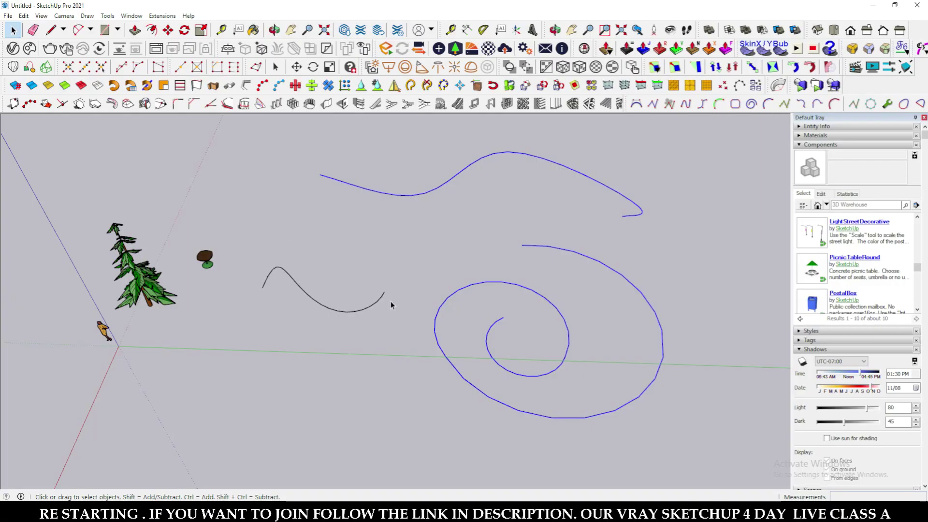
Orbit, select the three freehand curves, then deselect them so they show plain black
middle_click_drag(391, 304, 556, 161)
left_click_drag(369, 356, 369, 355)
middle_click_drag(369, 356, 344, 317)
left_click(403, 279)
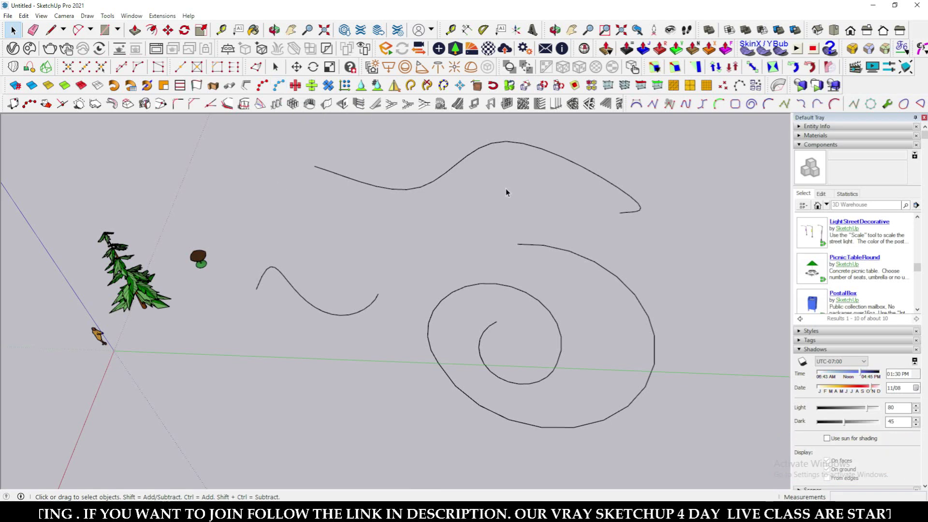
Select the upper wavy curve as the path and pick the mushroom to copy along it
left_click_drag(460, 177, 460, 190)
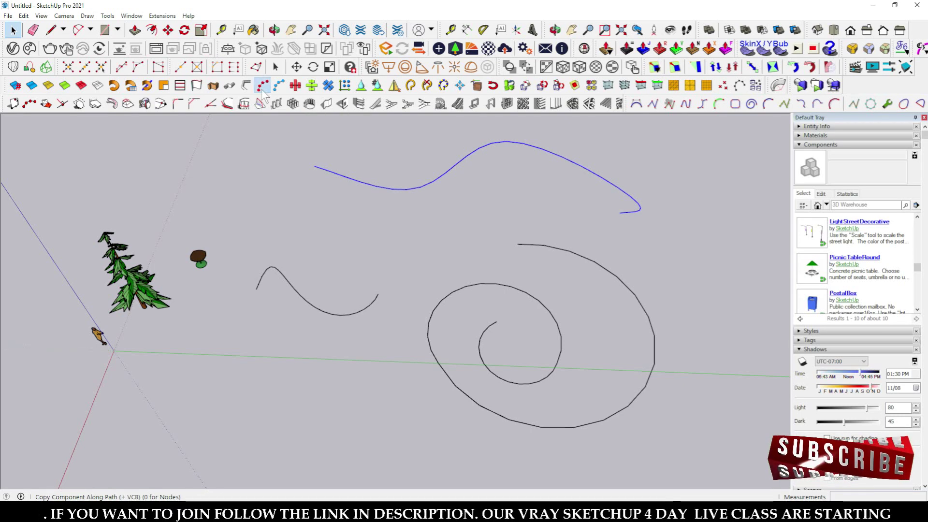
middle_click_drag(372, 369, 368, 333)
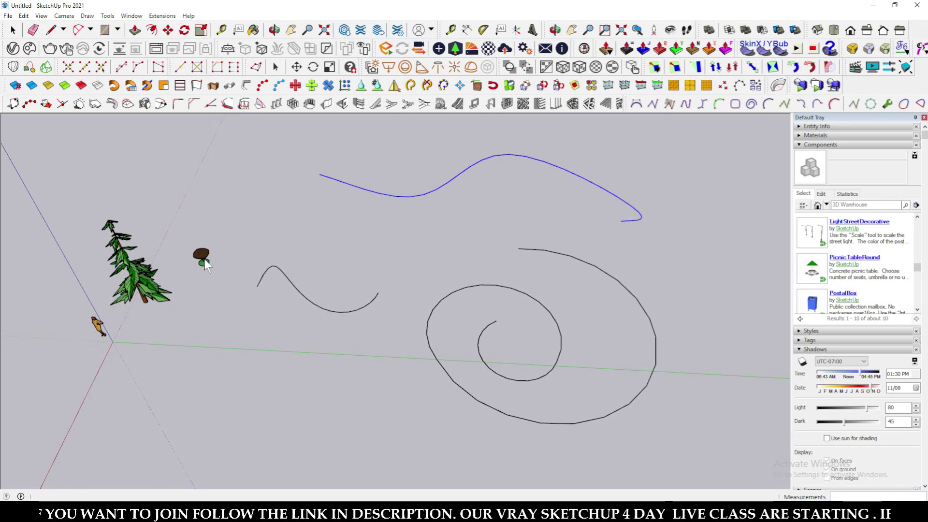
scroll(204, 259, "up", 1)
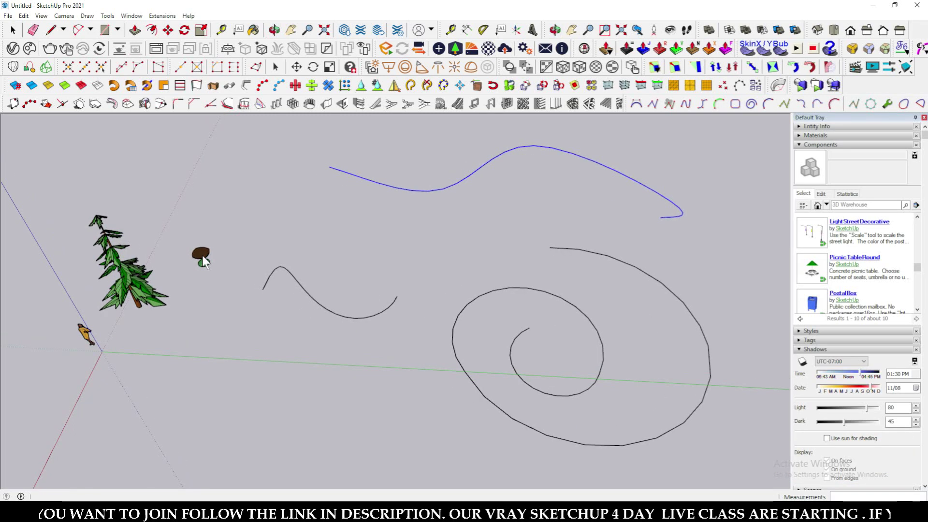
left_click(202, 256)
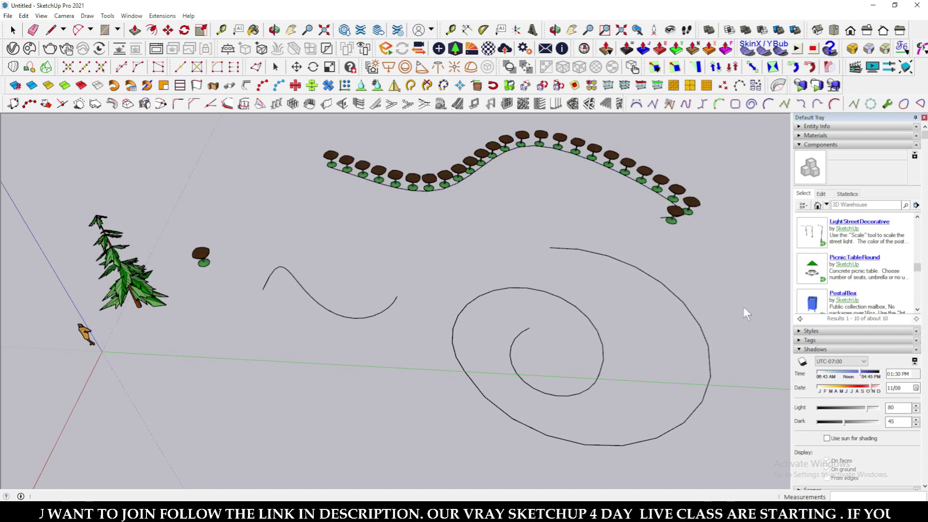
middle_click_drag(591, 224, 575, 221)
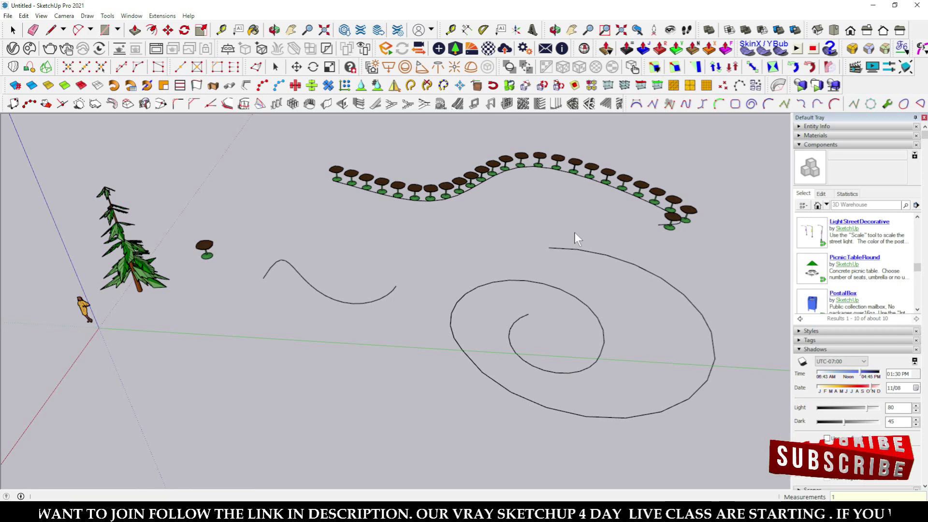
Try spacing the mushroom copies 1, then 4, then 5 apart
type("1")
key("Return")
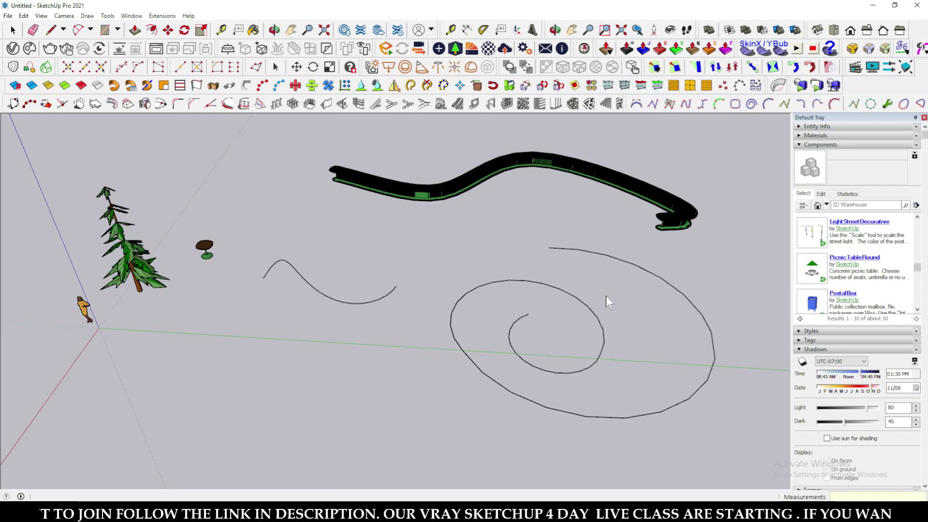
type("4")
key("Return")
middle_click_drag(567, 204, 537, 219)
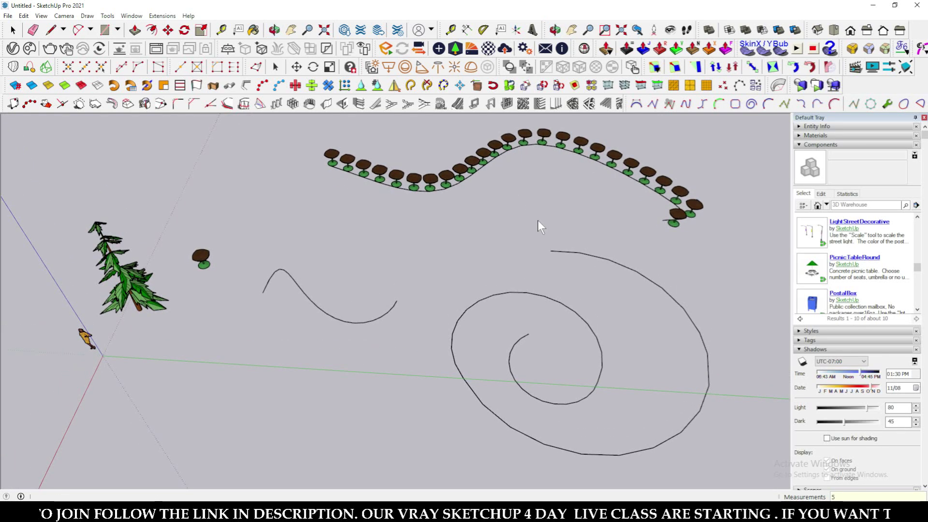
key("Return")
Respace the mushroom copies to 6', then settle on 8' apart
middle_click_drag(478, 156, 243, 212)
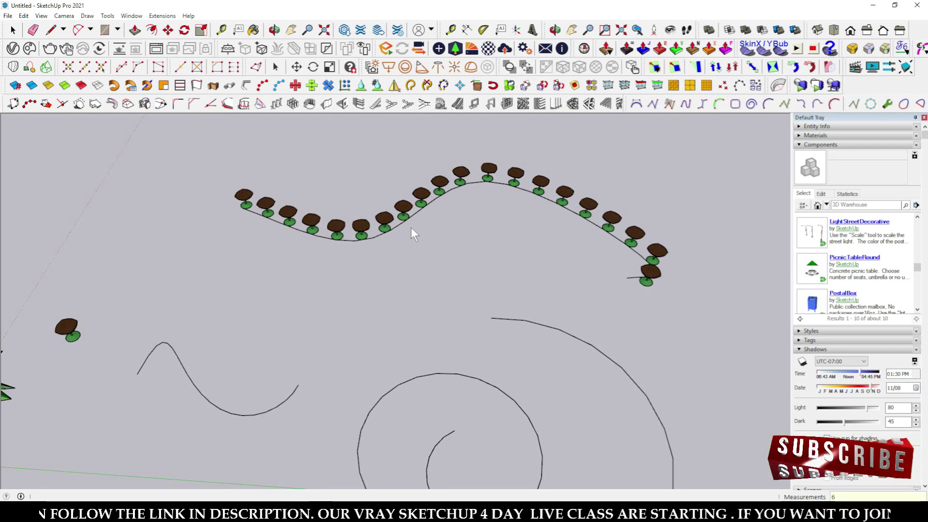
type("6'")
key("Return")
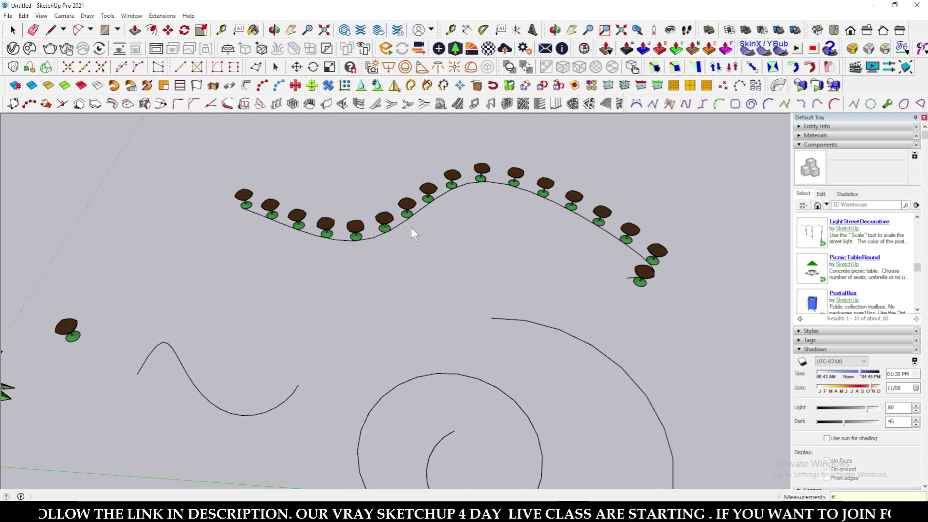
type("8")
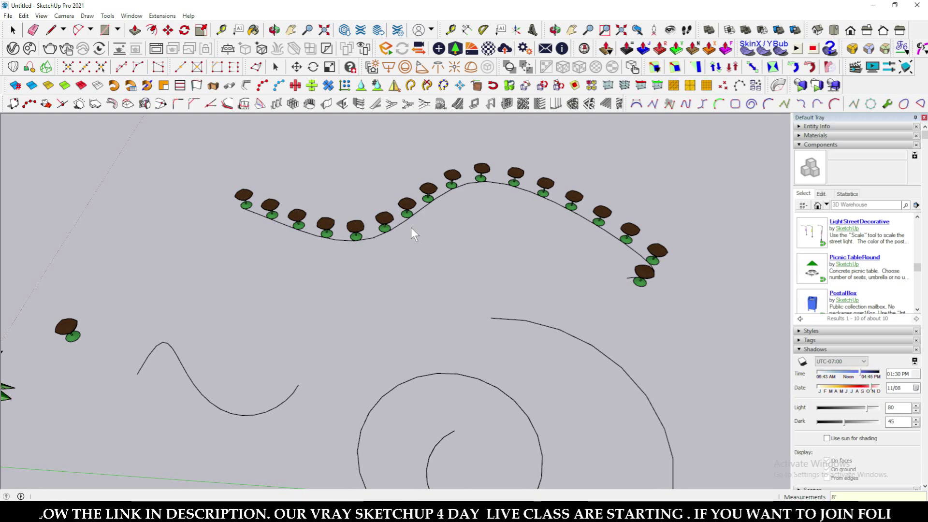
type("'")
key("Return")
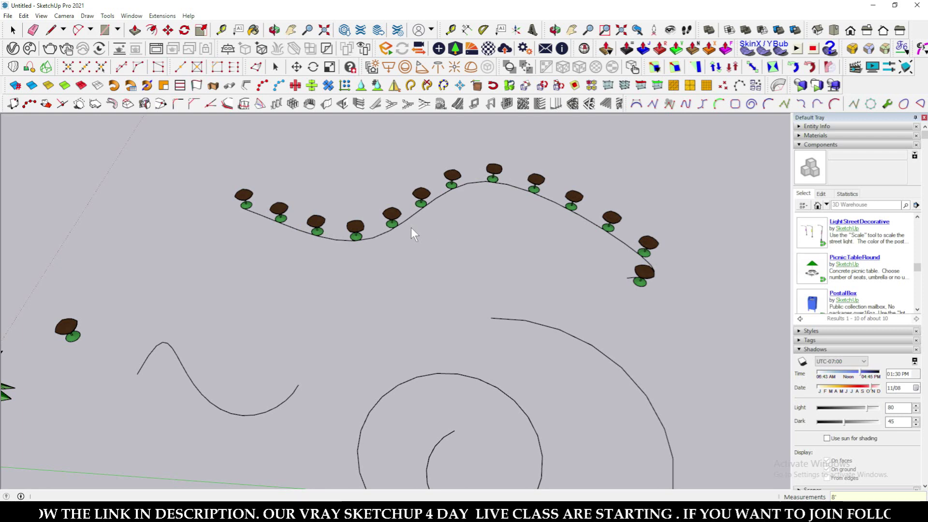
key("space")
scroll(495, 222, "down", 3)
left_click(480, 389)
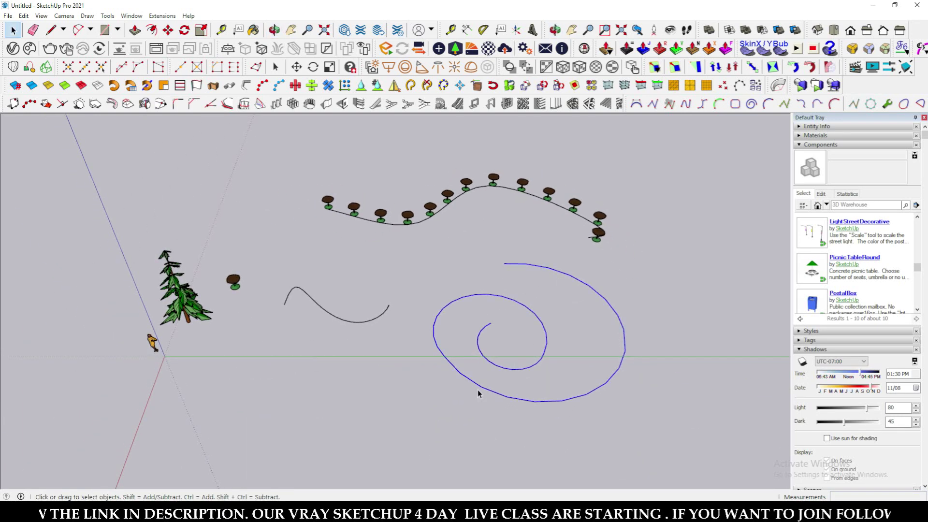
Copy the pine tree along the spiral curve at 5' spacing
left_click(245, 85)
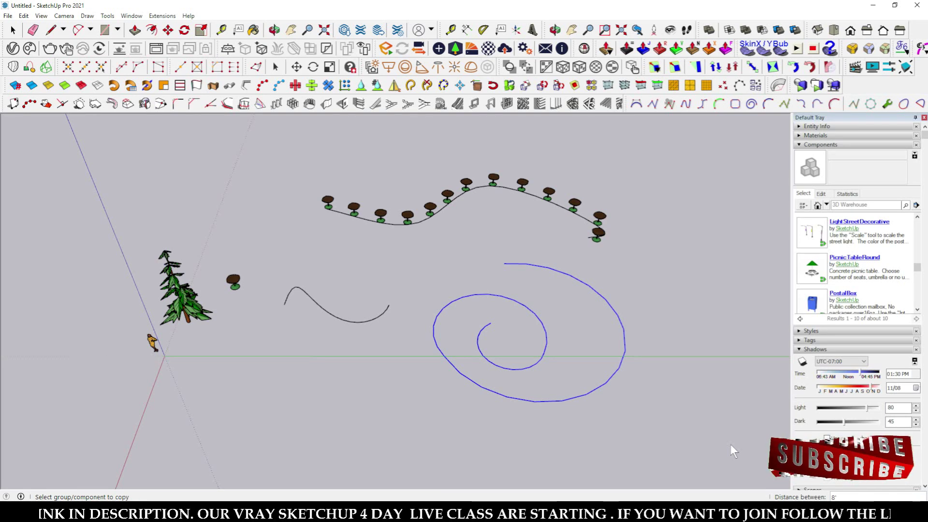
type("5")
key("Return")
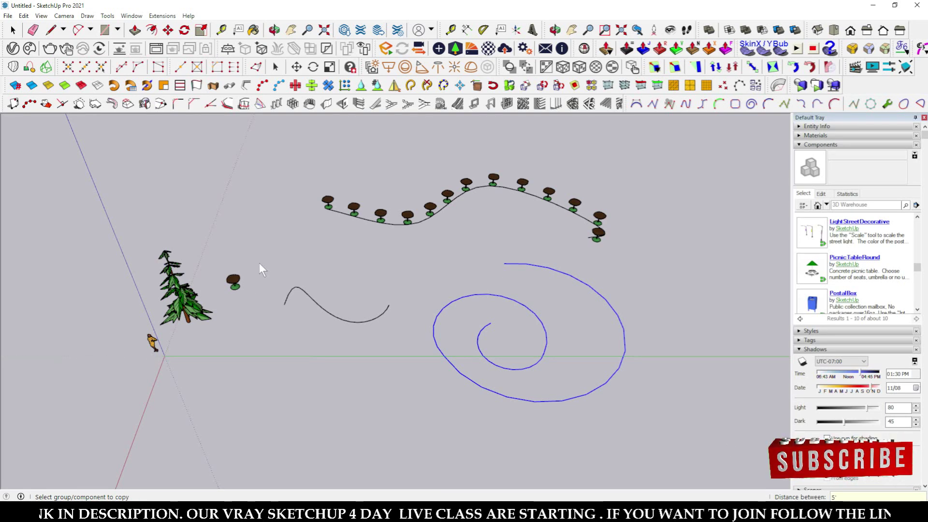
middle_click_drag(530, 303, 448, 303)
scroll(457, 297, "down", 1)
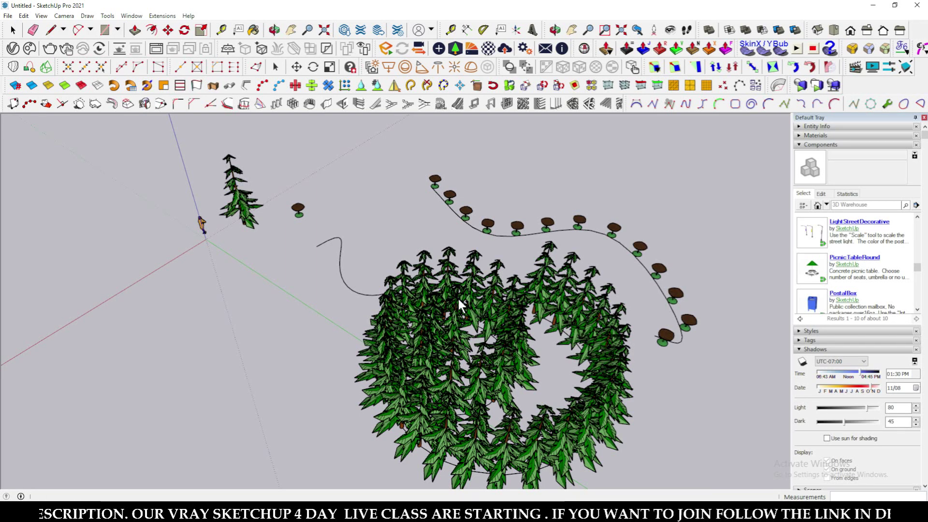
Orbit low and high to inspect the ring of pine trees
middle_click_drag(457, 296, 448, 394)
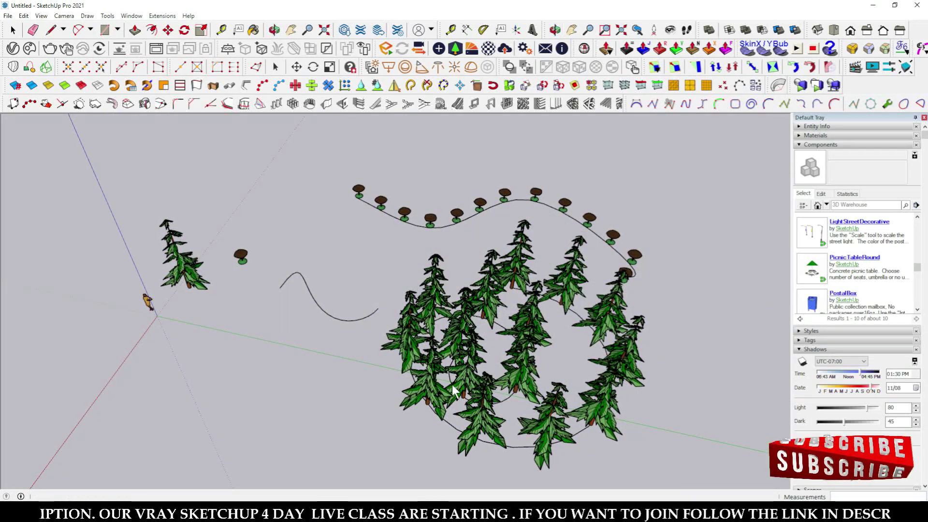
middle_click_drag(454, 390, 416, 272)
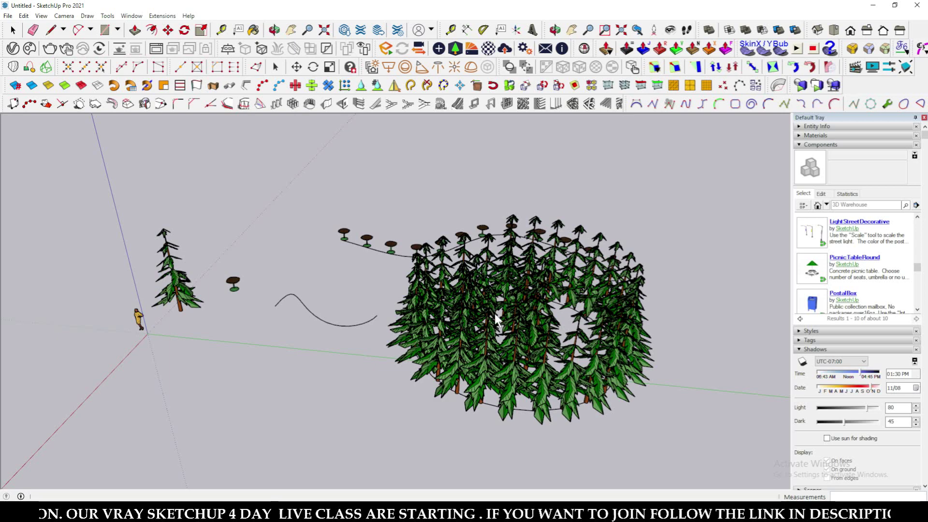
scroll(494, 313, "up", 1)
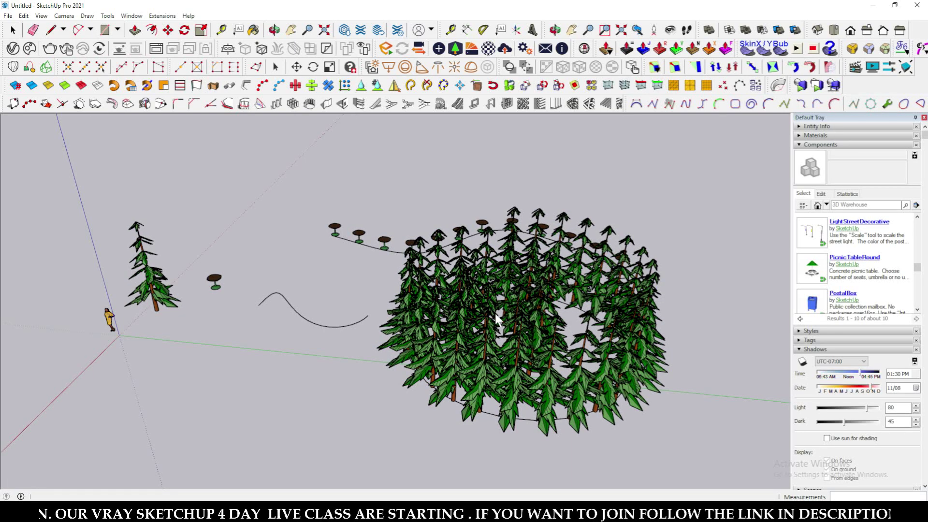
middle_click_drag(506, 288, 605, 314)
middle_click_drag(372, 275, 384, 290)
left_click_drag(406, 265, 381, 313)
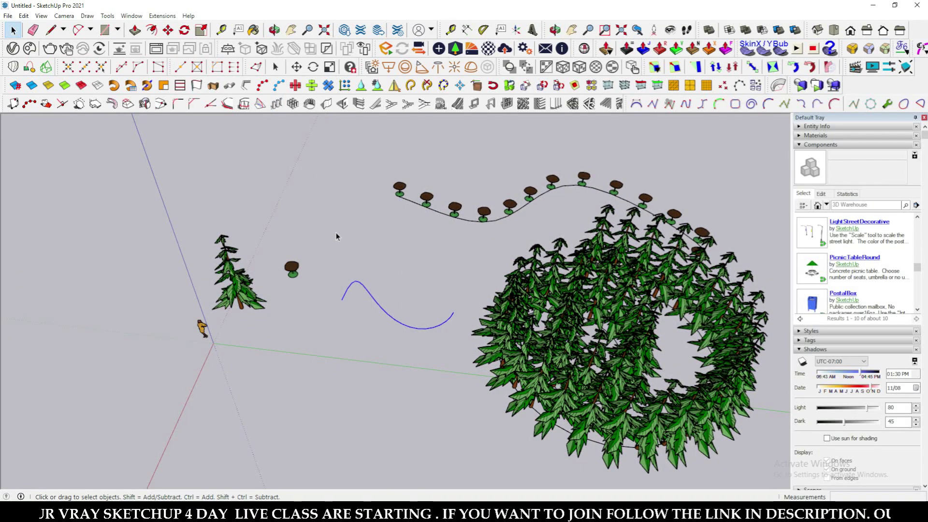
String the small figure along the small curve, trying 1' and 5' spacings
left_click(263, 92)
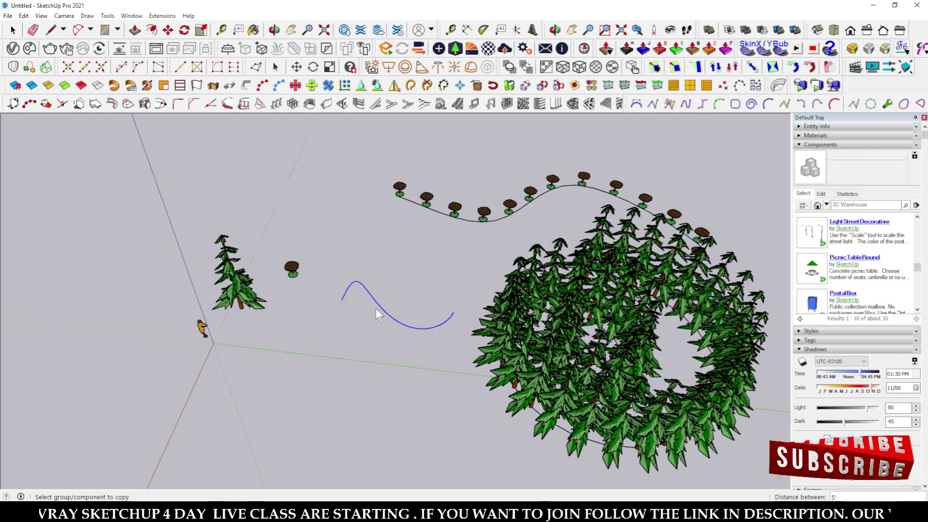
type("8'")
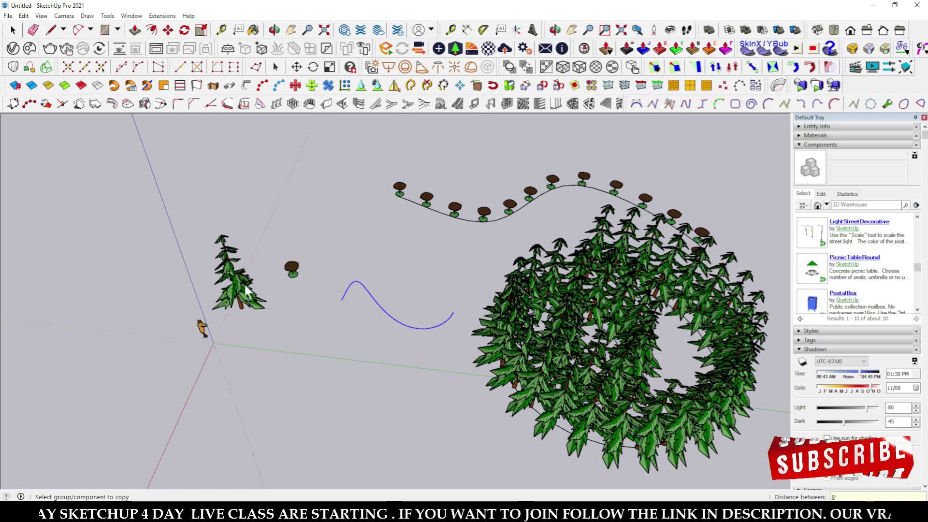
left_click(203, 327)
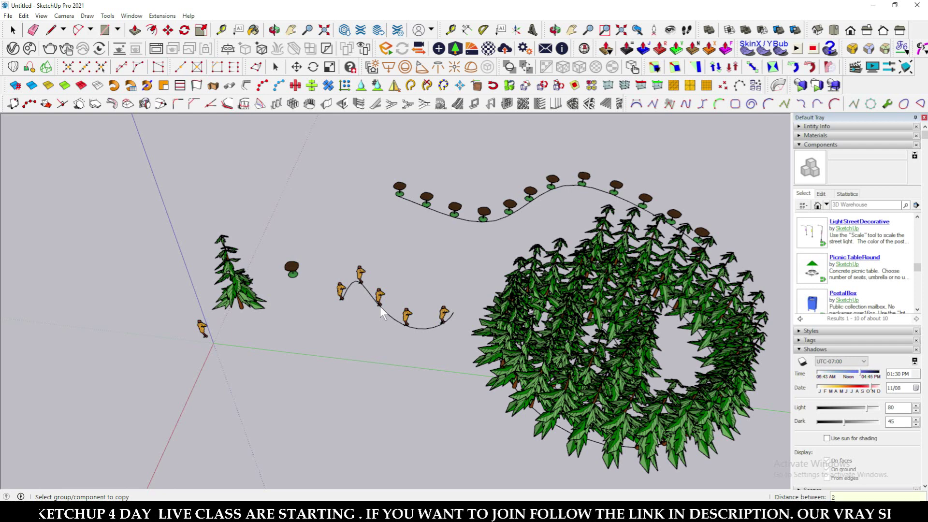
key("Return")
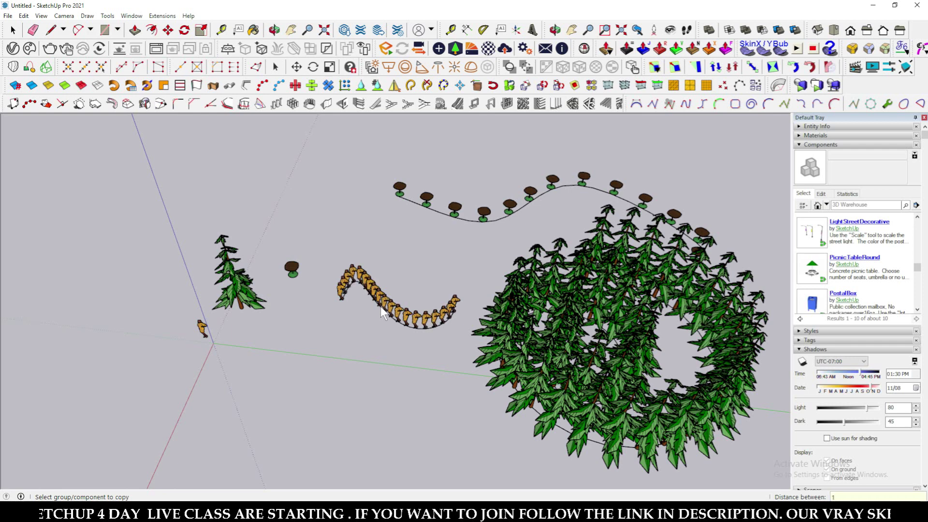
type("1'")
key("Return")
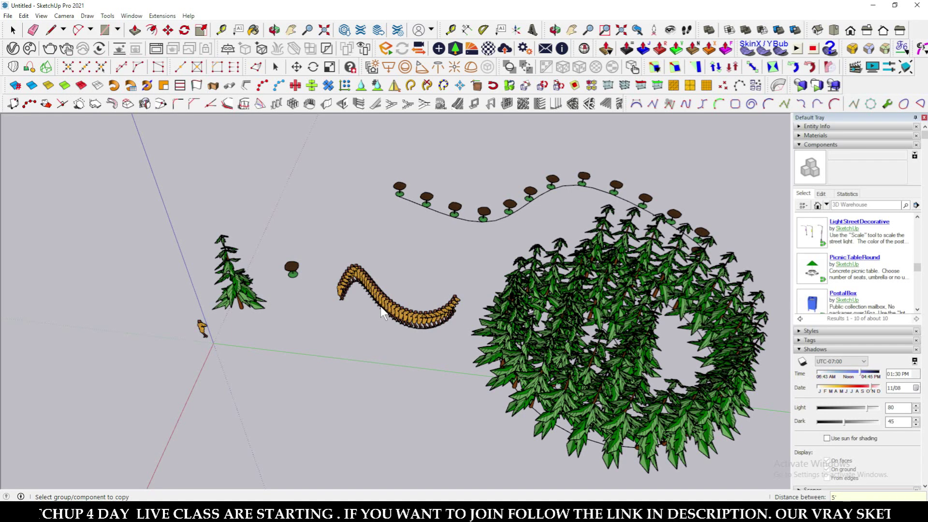
key("Return")
Try 8' and .1' spacing, then settle the figures at 5' apart
type("8'")
key("Return")
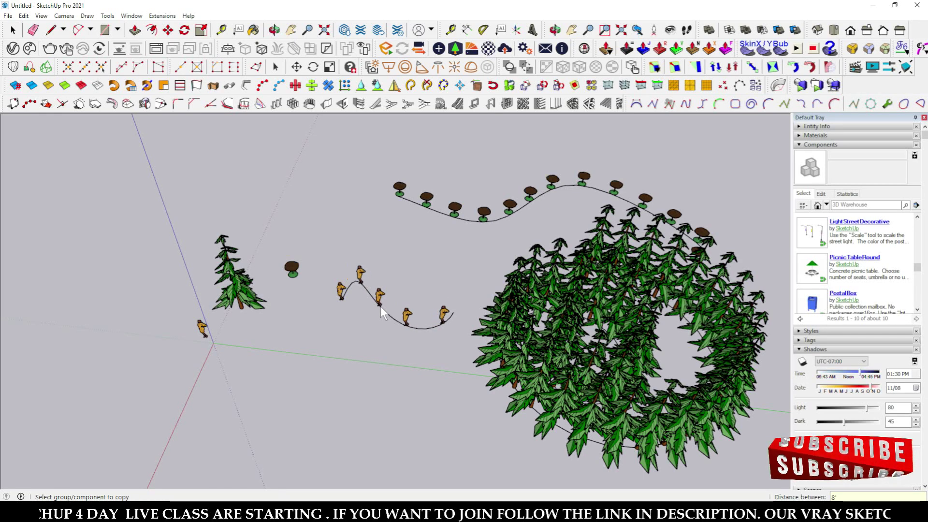
type(".1'")
key("Return")
type(".2")
key("BackSpace")
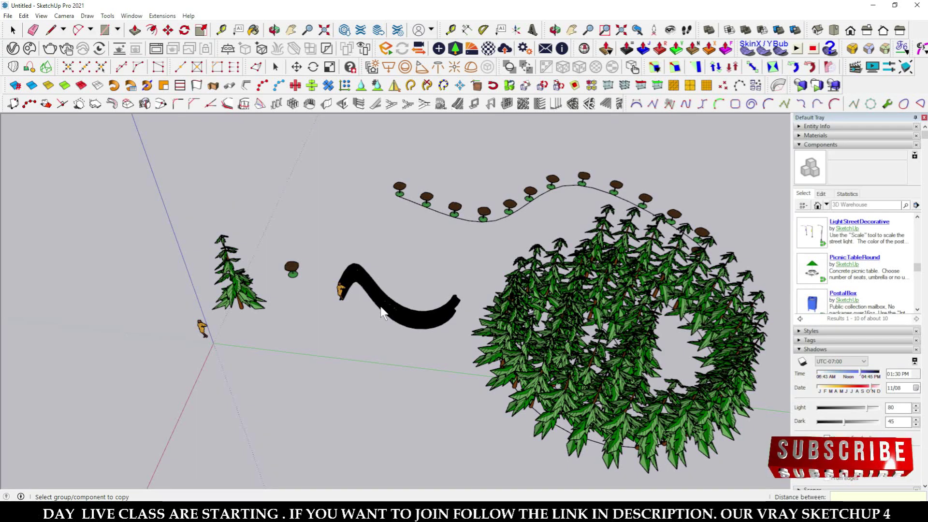
type("5'")
key("Return")
key("space")
Orbit and zoom out to frame all the freehand curves
middle_click_drag(384, 312, 435, 233)
scroll(435, 233, "up", 5)
scroll(435, 234, "down", 5)
middle_click_drag(517, 290, 391, 275)
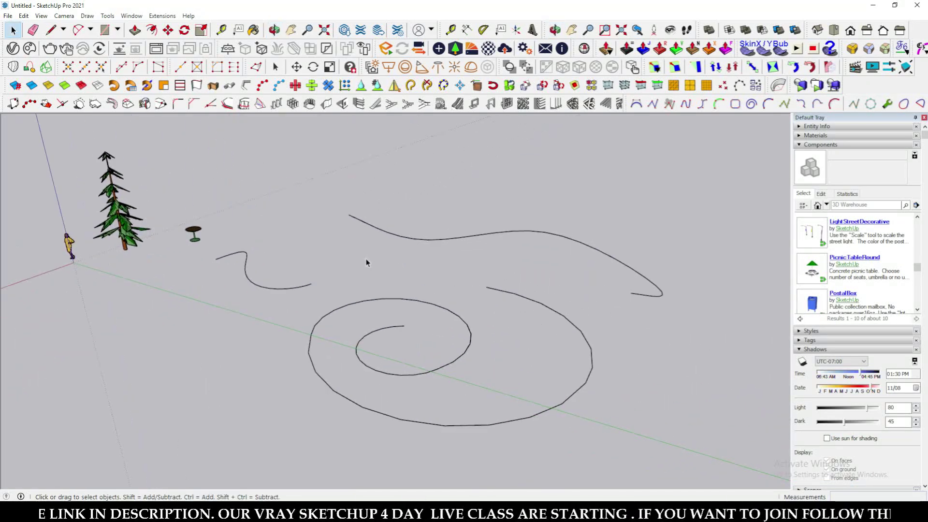
left_click_drag(378, 265, 373, 259)
key("space")
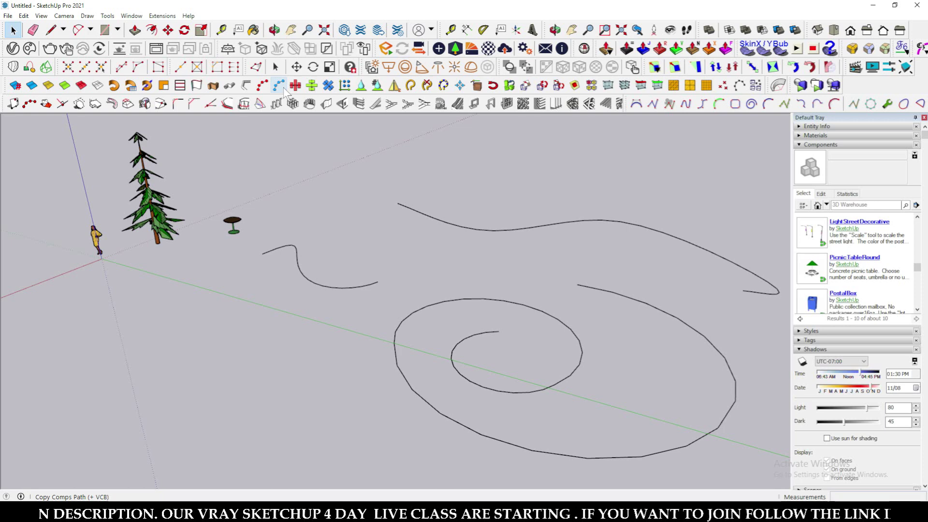
Select the long top curve and choose PineTree in the Copy Comps Path settings
left_click(475, 227)
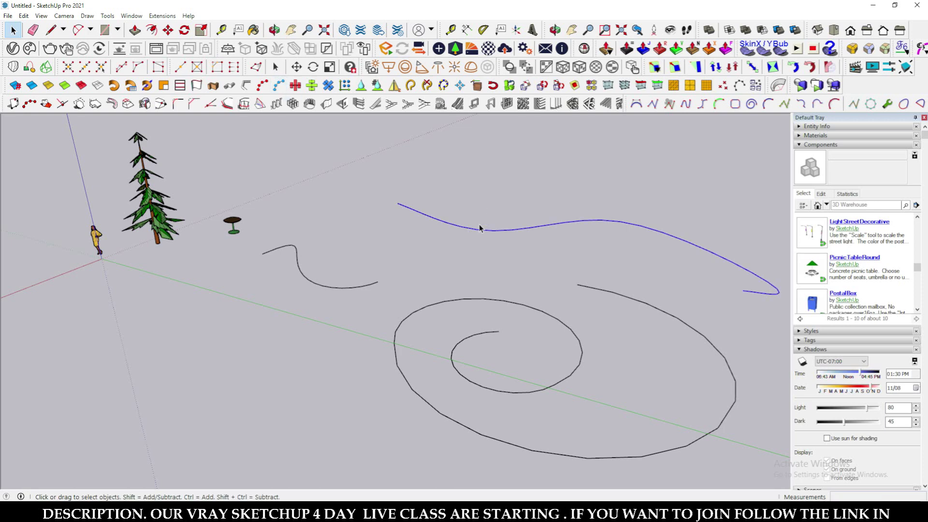
left_click(279, 86)
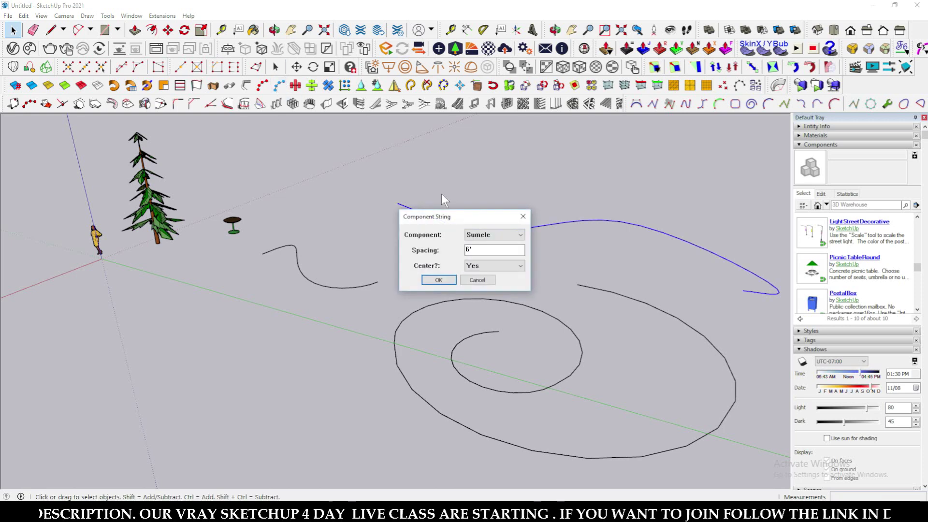
left_click(489, 235)
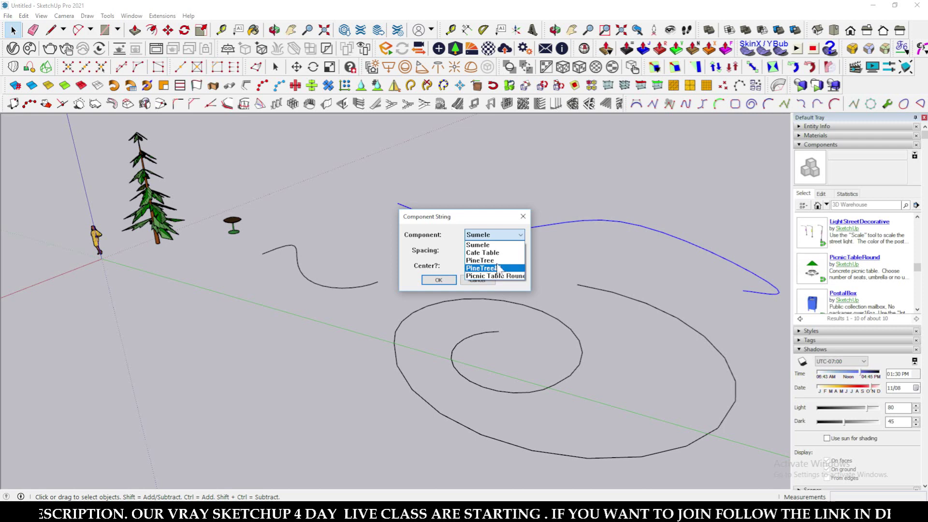
left_click(483, 218)
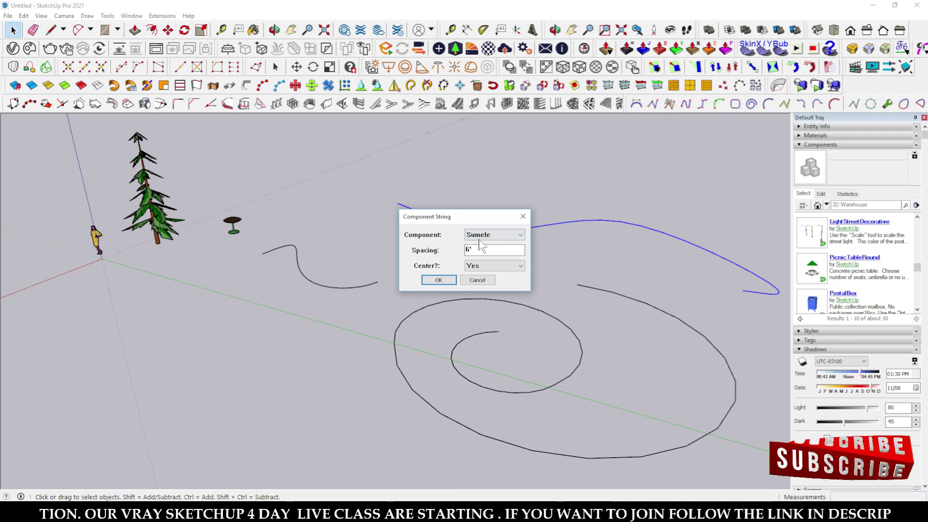
left_click(495, 235)
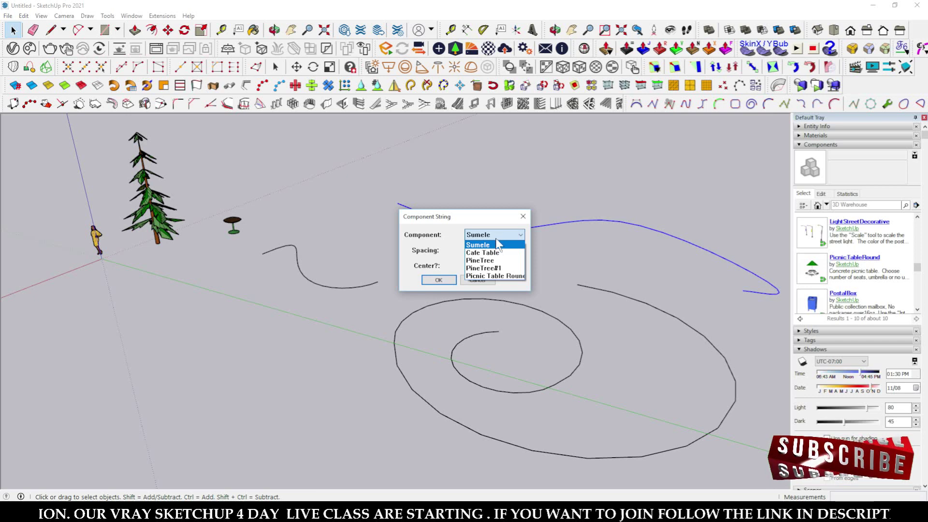
left_click(495, 260)
Set spacing to 8' with Center? No, and place the pine trees
left_click(490, 250)
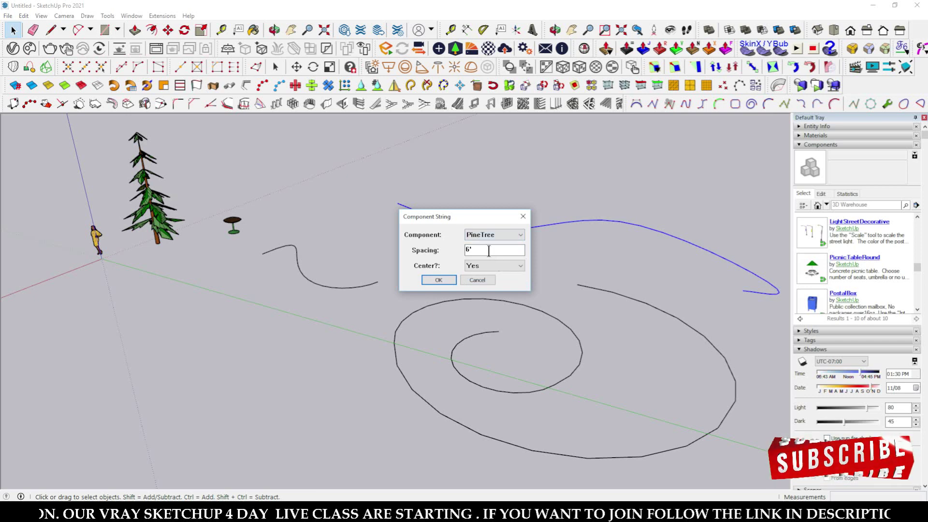
left_click_drag(488, 249, 446, 250)
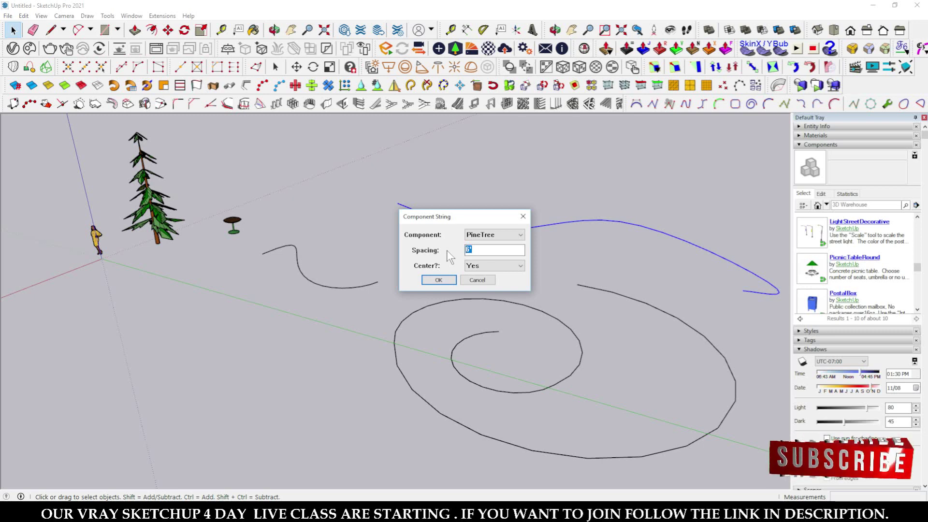
type("8'")
left_click(471, 266)
left_click(481, 264)
left_click(480, 264)
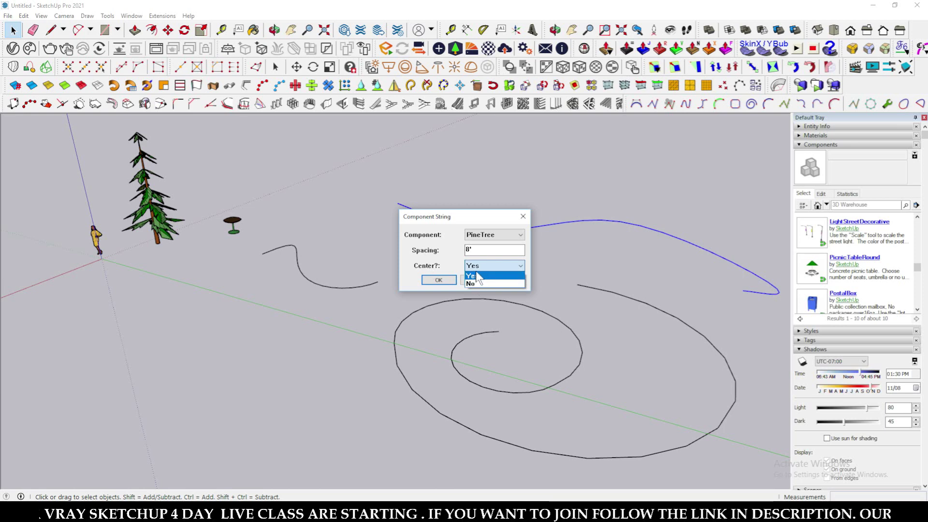
left_click(478, 283)
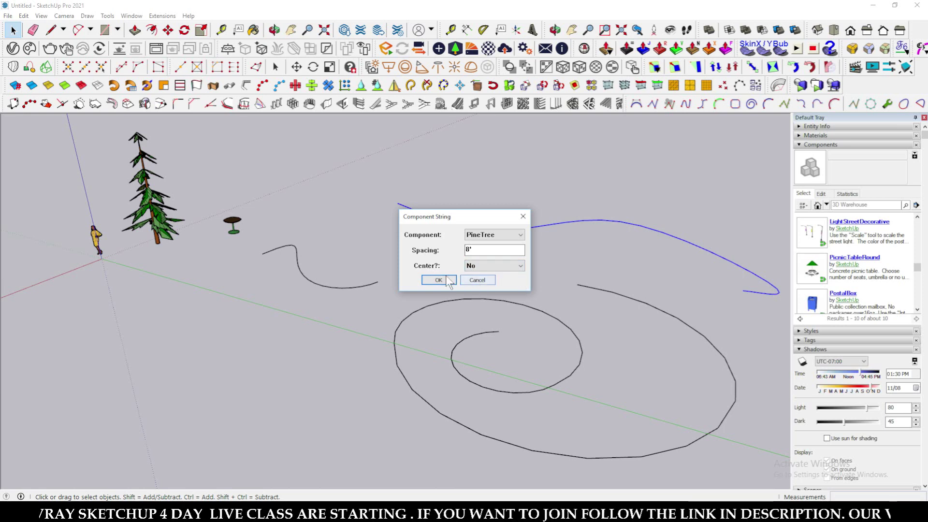
left_click(439, 280)
scroll(416, 245, "down", 3)
scroll(416, 245, "up", 3)
middle_click_drag(367, 241, 309, 203)
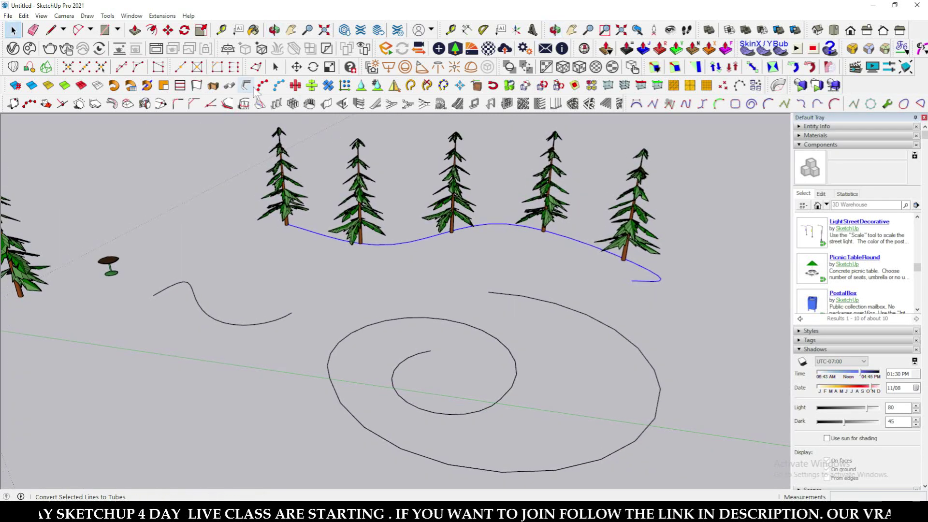
Choose Cafe Table in the component string settings, then dismiss the dialog
left_click(278, 86)
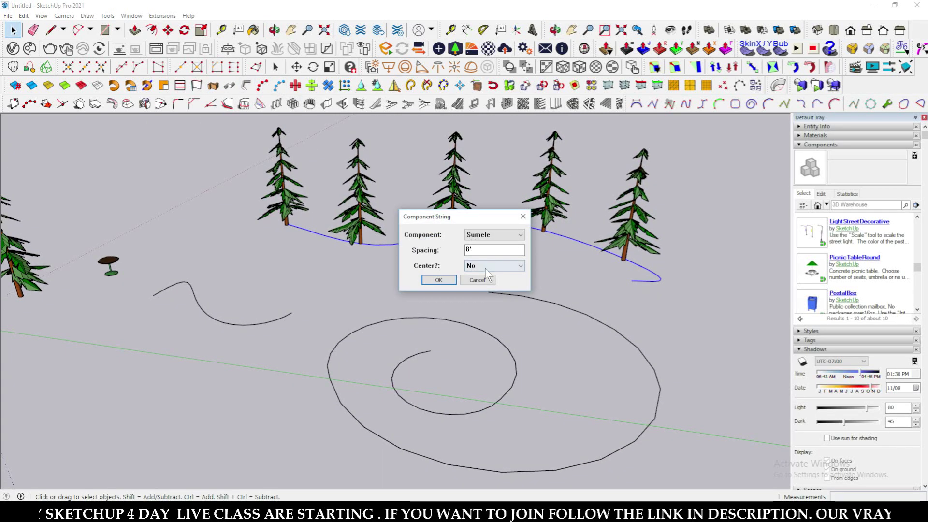
left_click(484, 235)
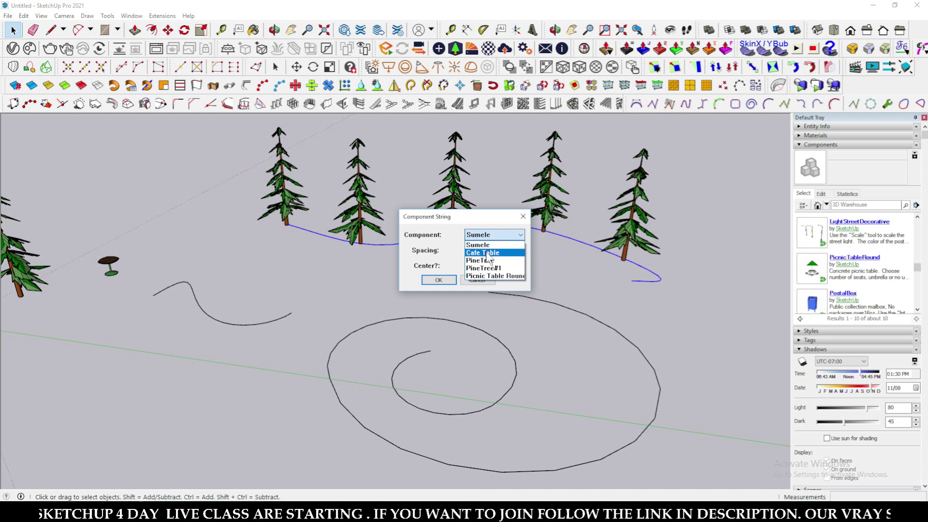
left_click(487, 253)
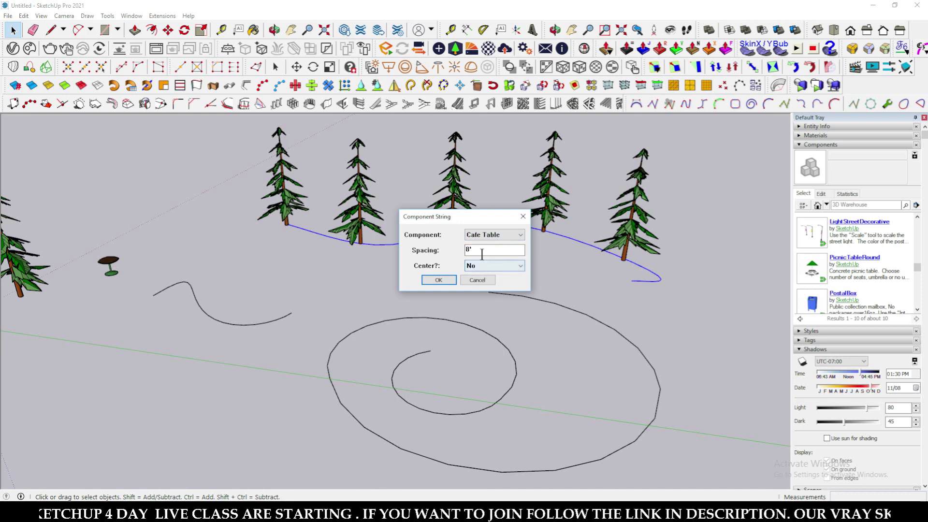
left_click(522, 216)
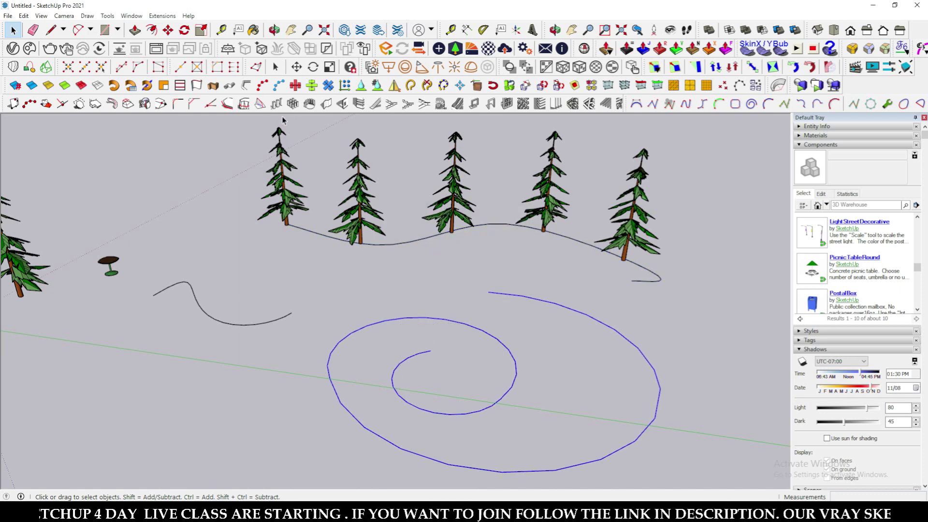
Place centred Cafe Table copies 5' apart around the spiral
left_click(279, 86)
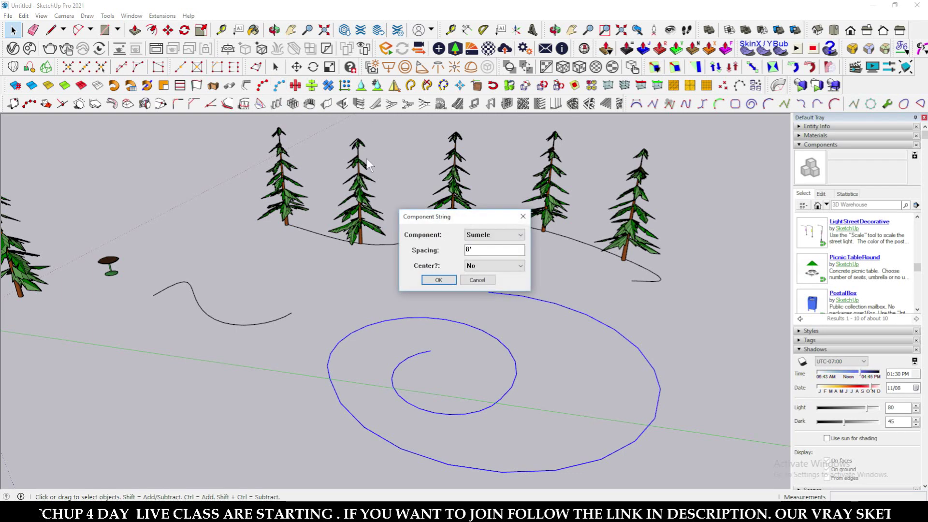
left_click(482, 237)
left_click(486, 253)
double_click(471, 250)
type("5'")
left_click(479, 265)
left_click(478, 279)
left_click(478, 266)
left_click(479, 280)
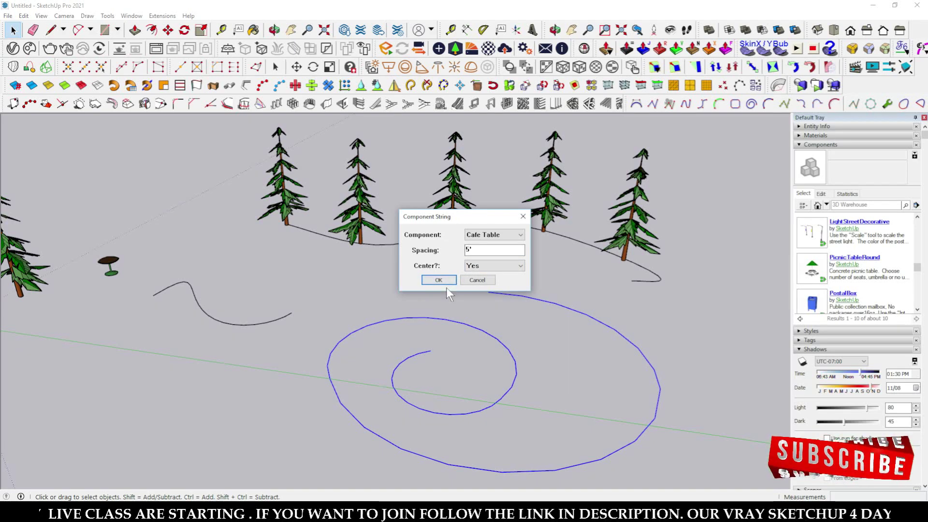
left_click(439, 280)
Orbit and zoom to frame tables, trees and the new curve, then select that curve
scroll(435, 290, "down", 3)
middle_click_drag(434, 290, 483, 236)
scroll(416, 338, "up", 5)
middle_click_drag(416, 338, 354, 353)
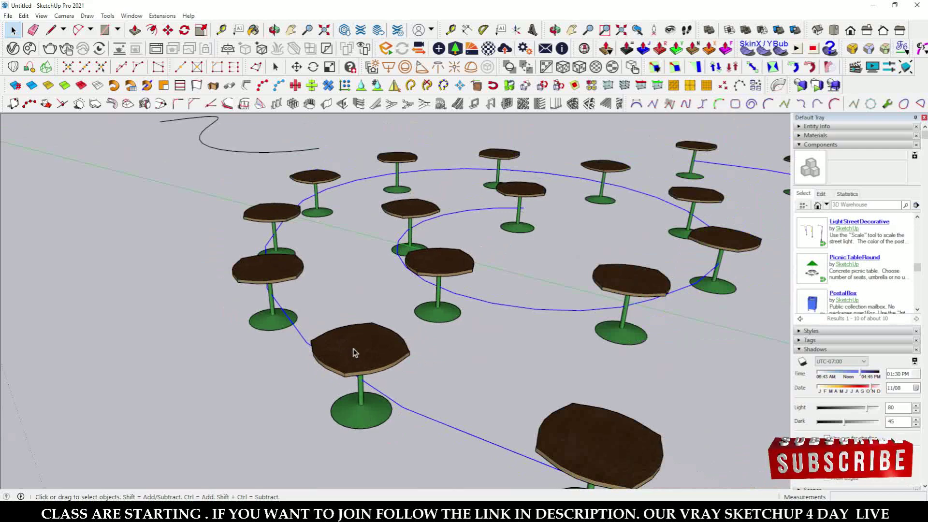
scroll(354, 353, "down", 5)
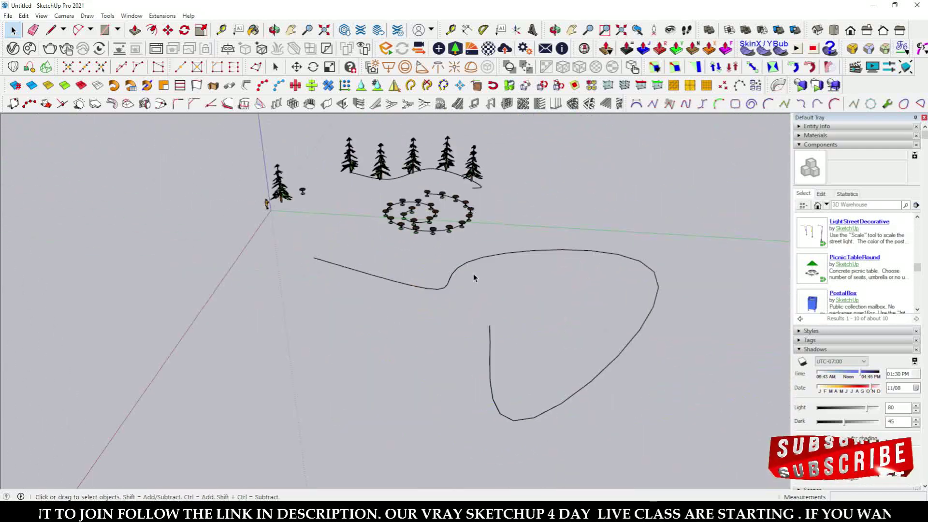
middle_click_drag(474, 271, 531, 238)
left_click(530, 238)
left_click(529, 260)
left_click(593, 232)
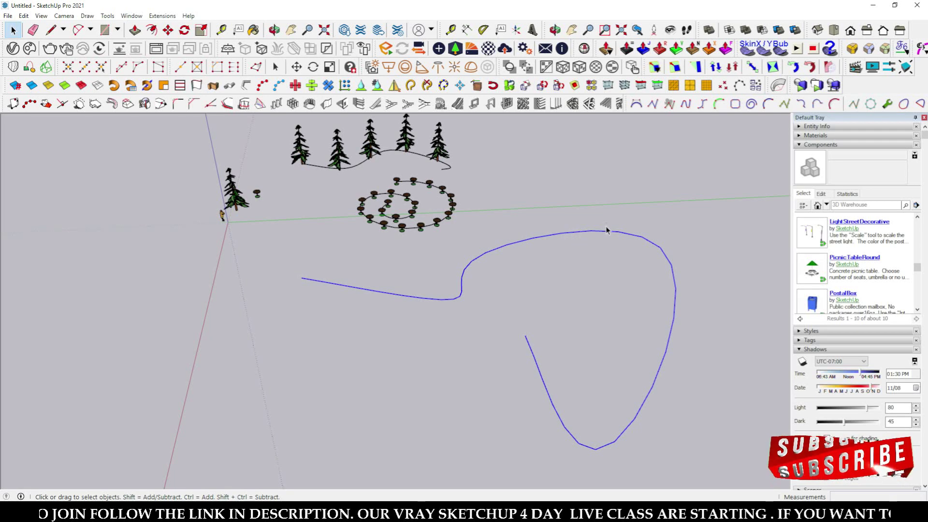
left_click_drag(659, 220, 620, 255)
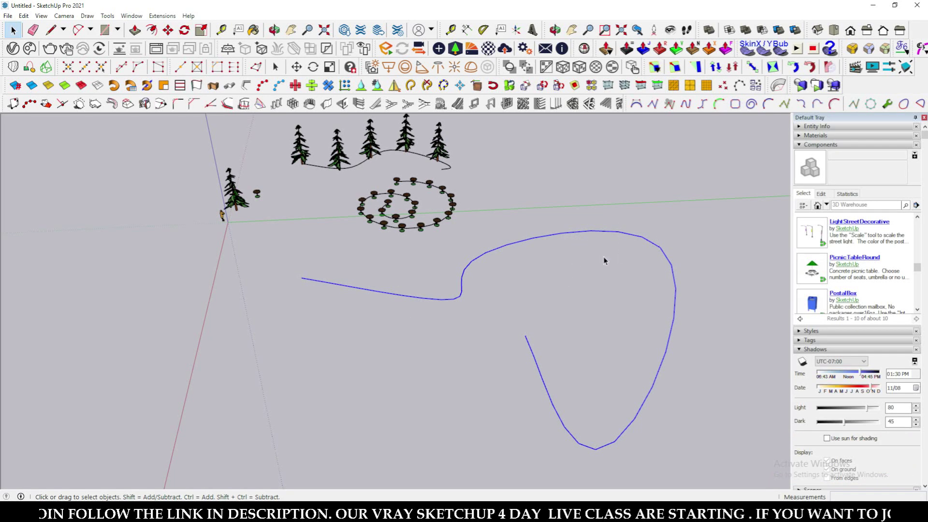
middle_click_drag(538, 239, 512, 253)
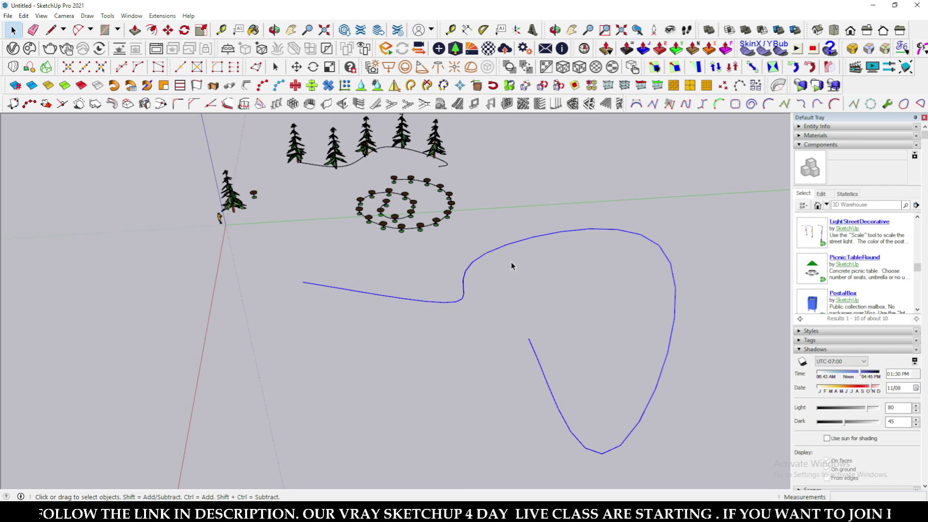
left_click_drag(683, 194, 628, 245)
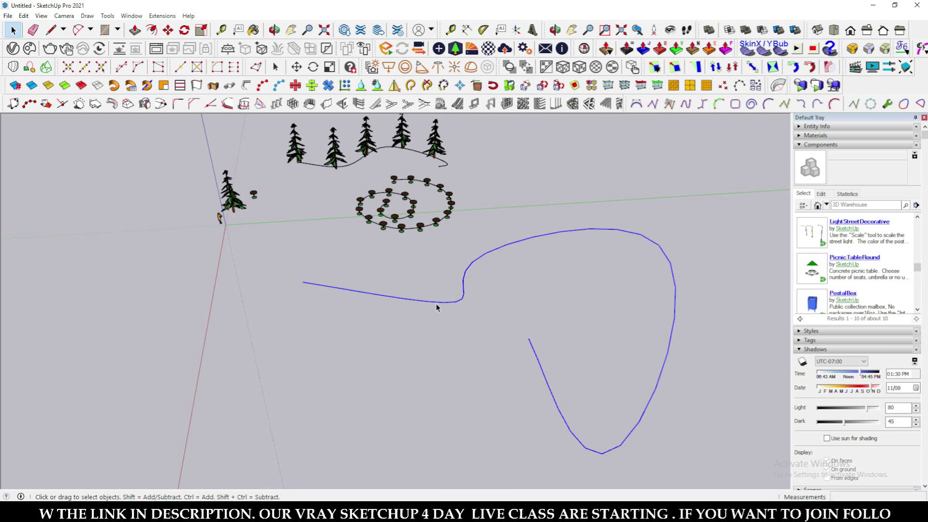
middle_click_drag(364, 310, 451, 285)
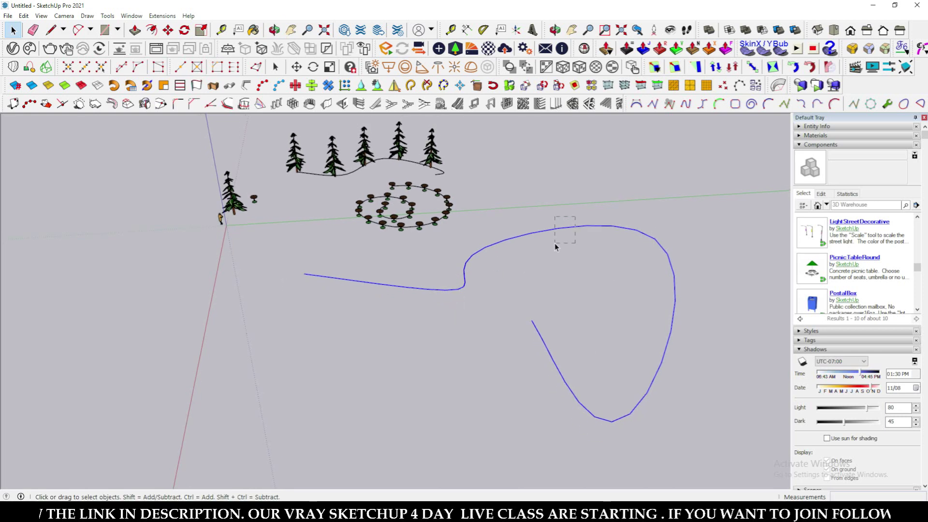
Place Picnic Table Round copies 6' apart, not centred, along the new curve
left_click(279, 85)
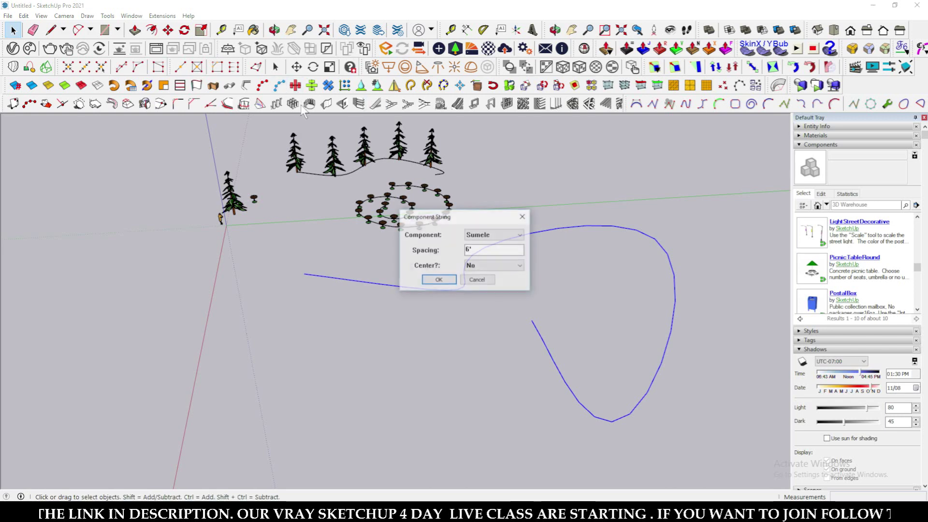
left_click(490, 235)
left_click(494, 275)
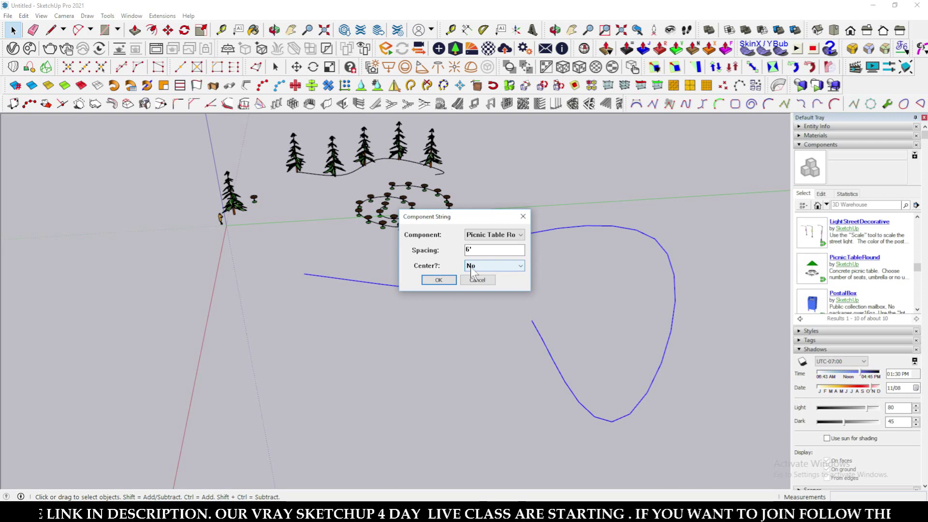
left_click_drag(459, 221, 203, 259)
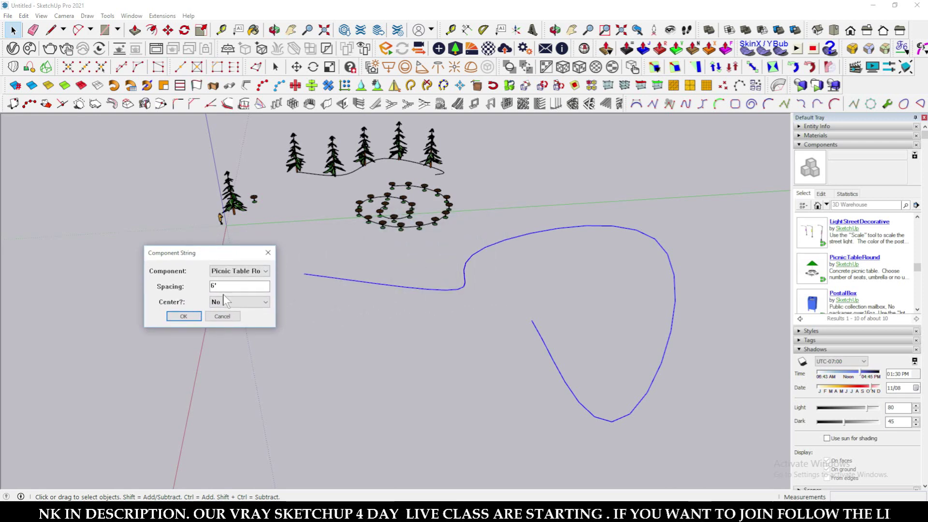
left_click(183, 315)
Orbit and zoom to inspect the placed picnic tables
middle_click_drag(441, 315, 491, 323)
scroll(422, 384, "down", 3)
scroll(510, 306, "up", 3)
scroll(511, 306, "down", 2)
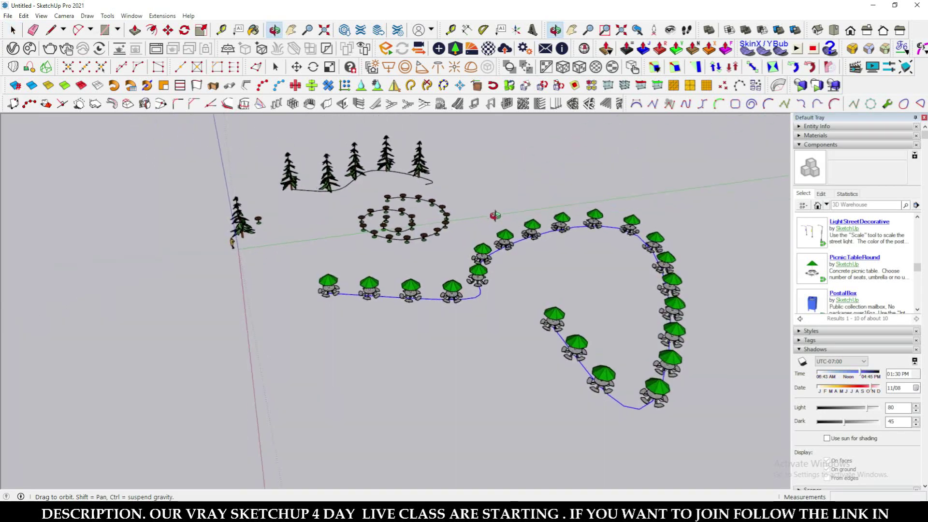